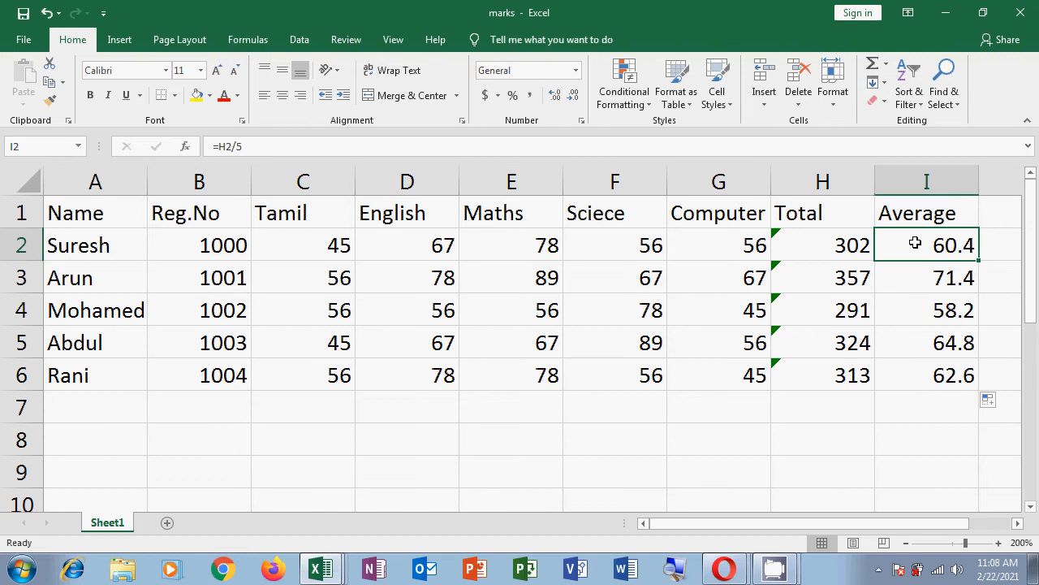
pyautogui.click(641, 418)
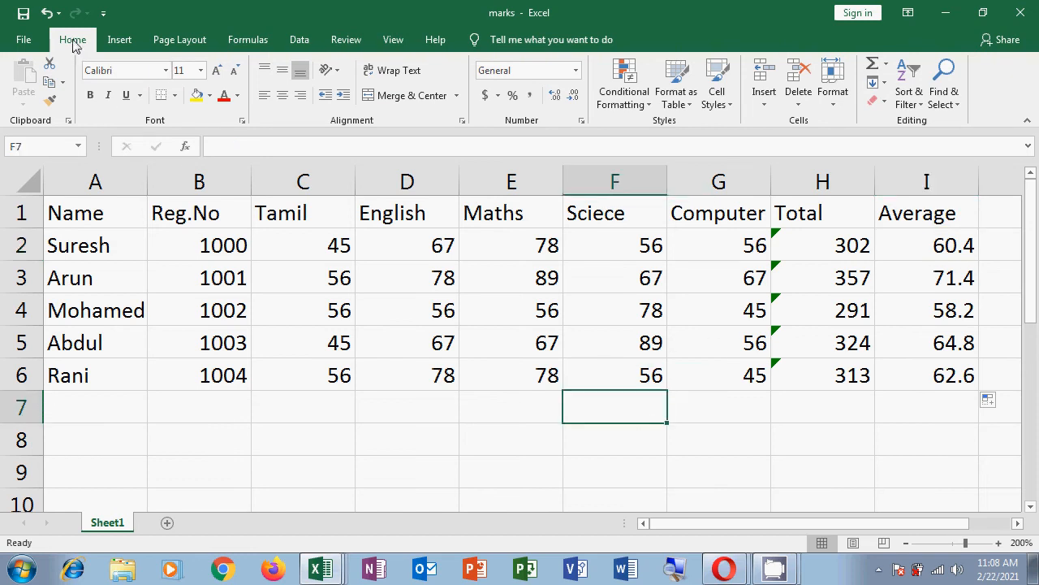
pyautogui.click(797, 104)
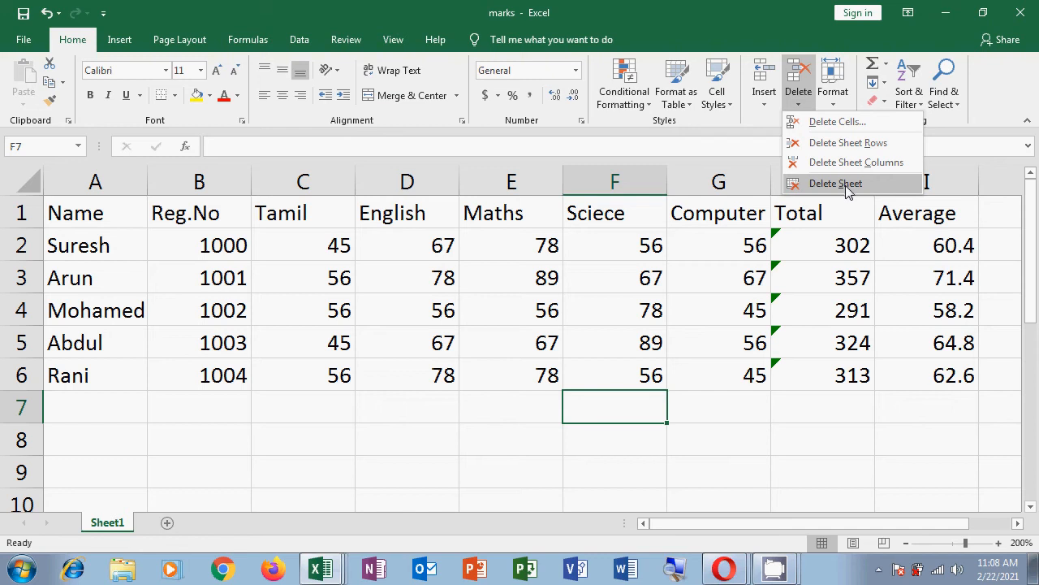
pyautogui.click(407, 431)
pyautogui.click(407, 446)
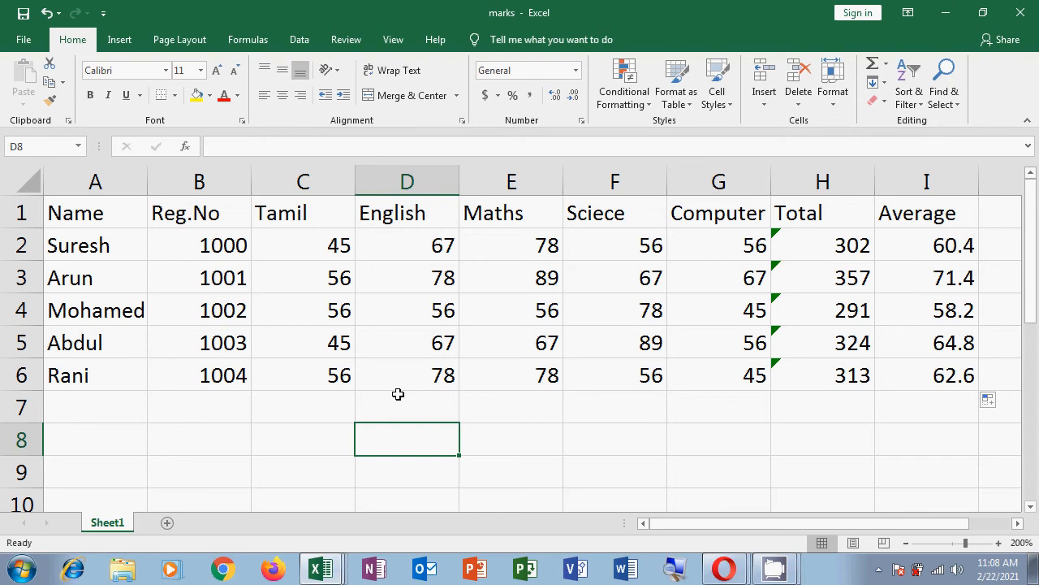
# - Clear the contents of cell B6 in the Reg.No column, and undo the clearing
pyautogui.click(232, 367)
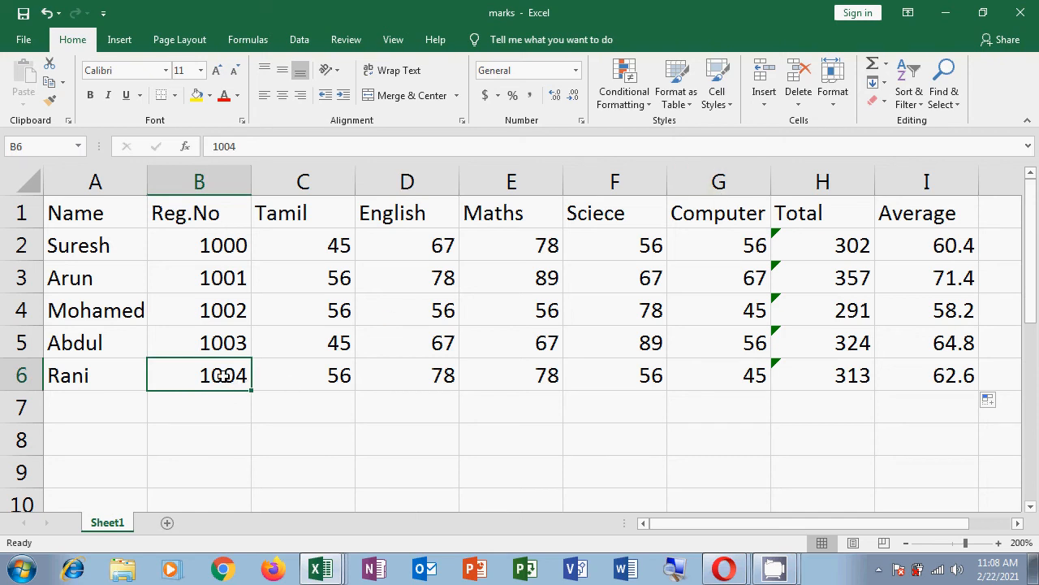
pyautogui.press('Delete')
pyautogui.click(224, 426)
pyautogui.click(222, 384)
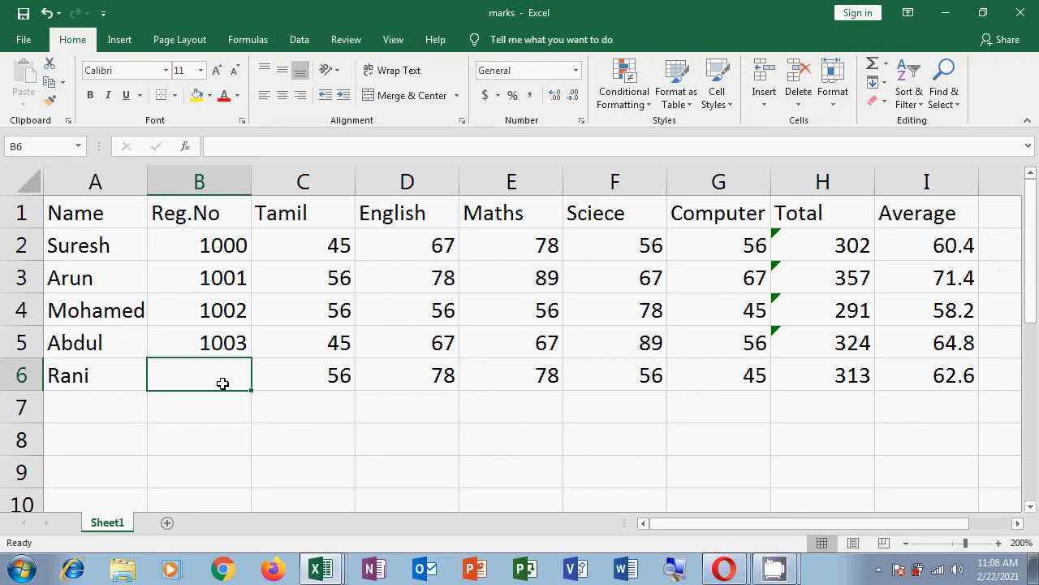
pyautogui.hotkey('ctrl', 'z')
pyautogui.click(213, 406)
pyautogui.click(223, 381)
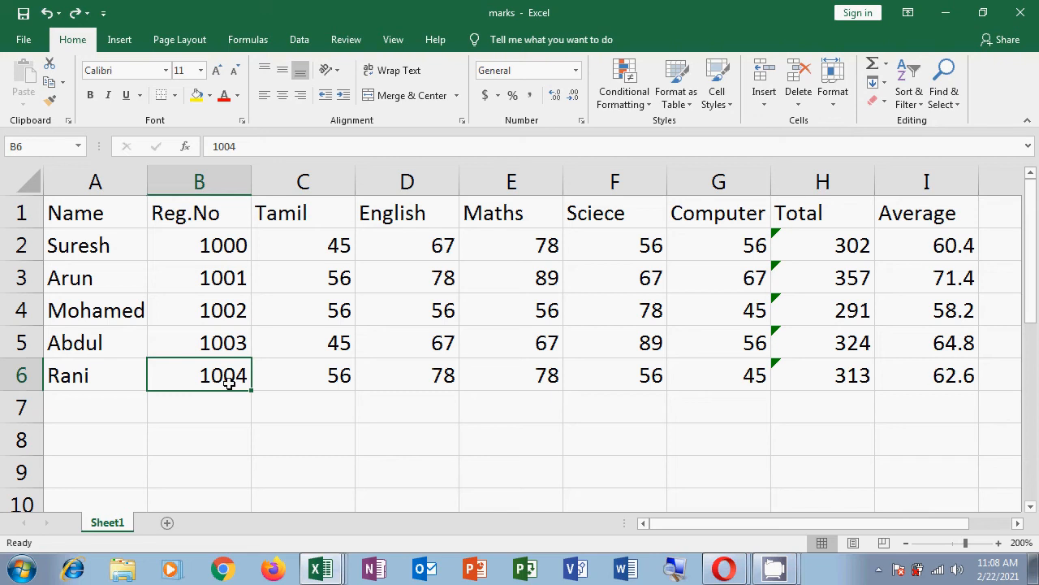
# - Delete cell B6 with the Shift cells left option, and undo the deletion
pyautogui.click(797, 101)
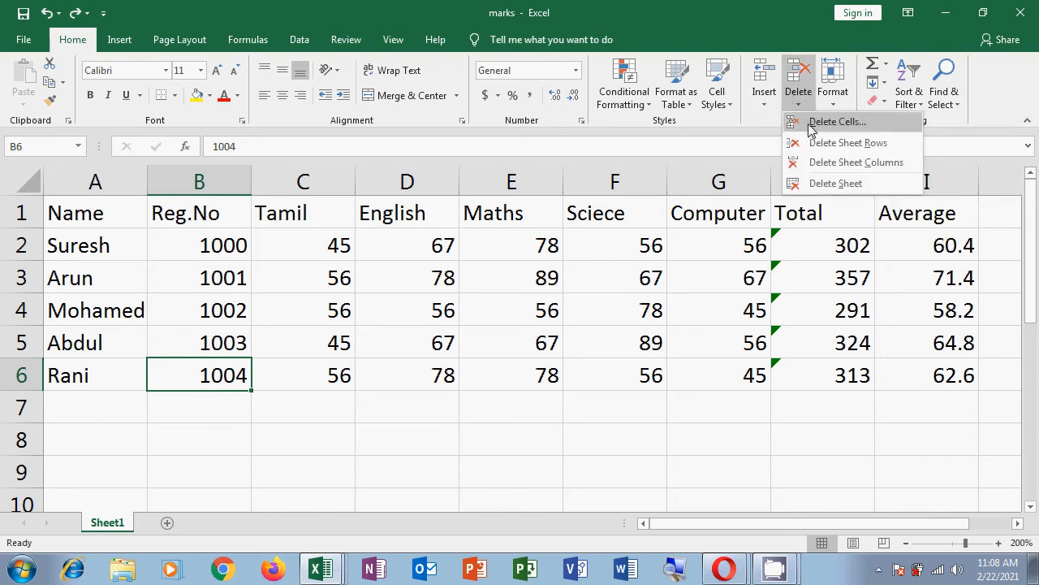
pyautogui.click(824, 124)
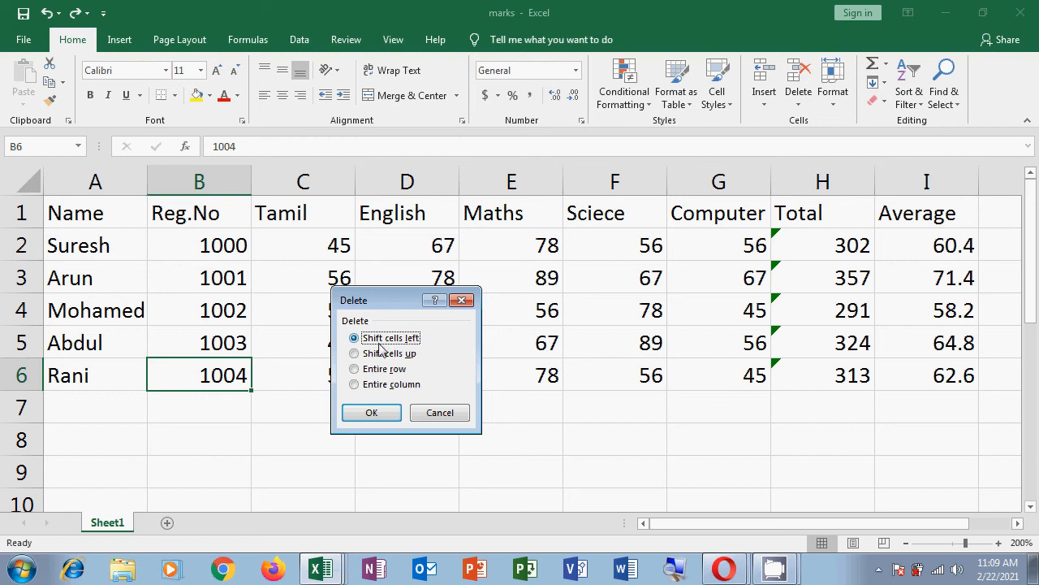
pyautogui.click(379, 414)
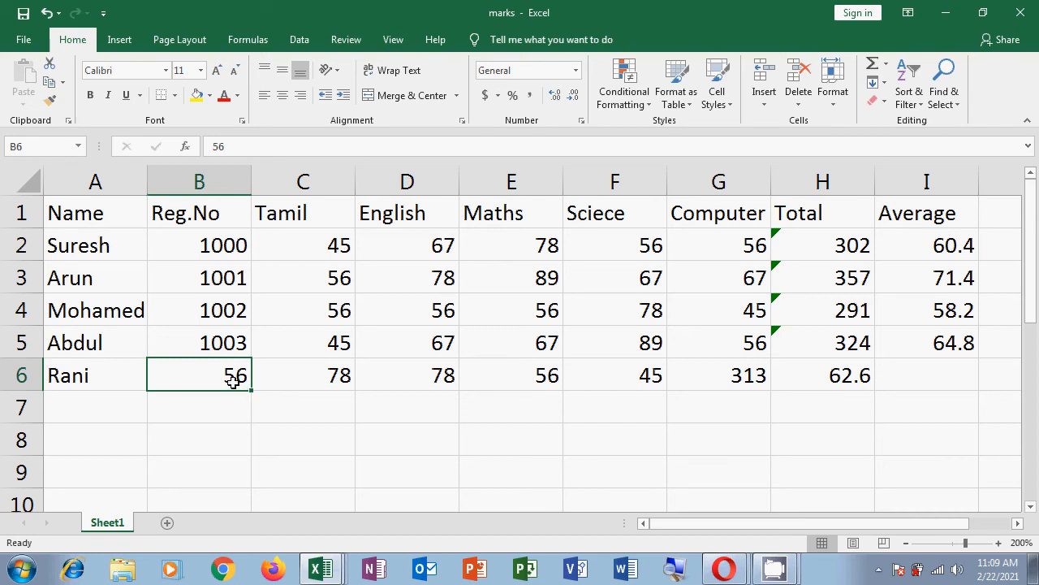
pyautogui.hotkey('ctrl', 'z')
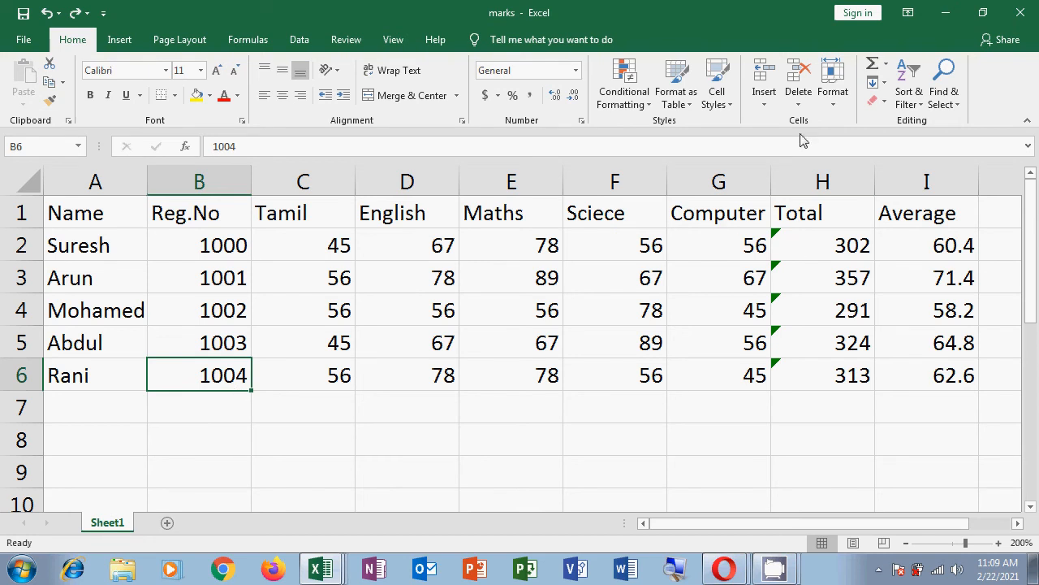
# - Delete cell B6 with the Shift cells up option
pyautogui.click(799, 106)
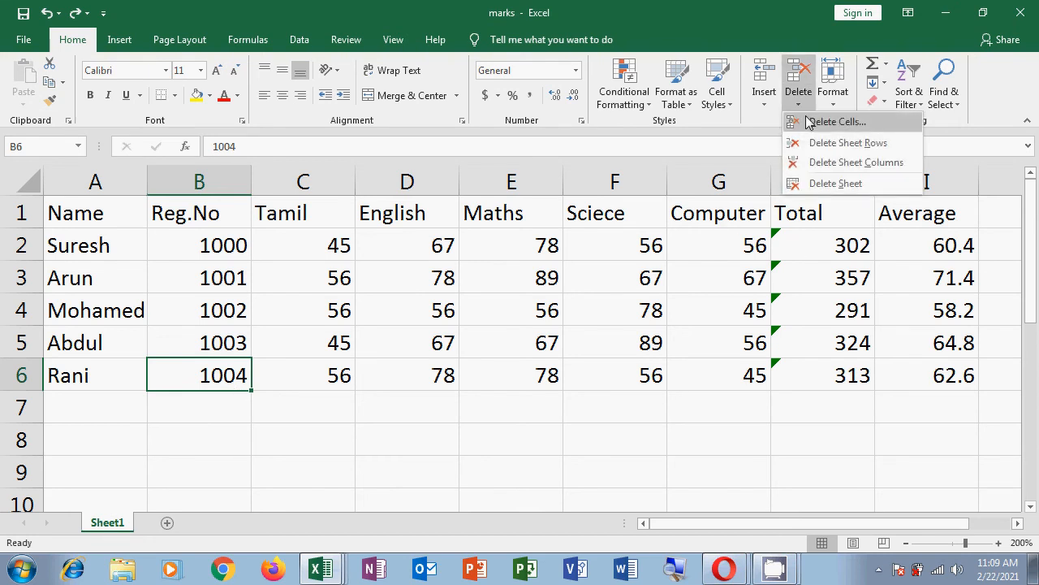
pyautogui.click(820, 124)
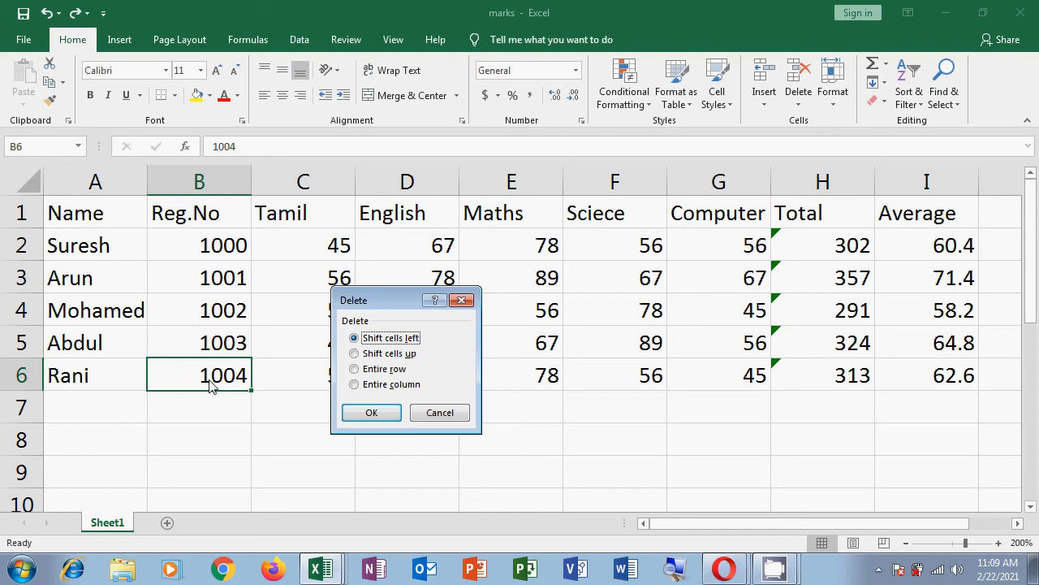
pyautogui.click(363, 355)
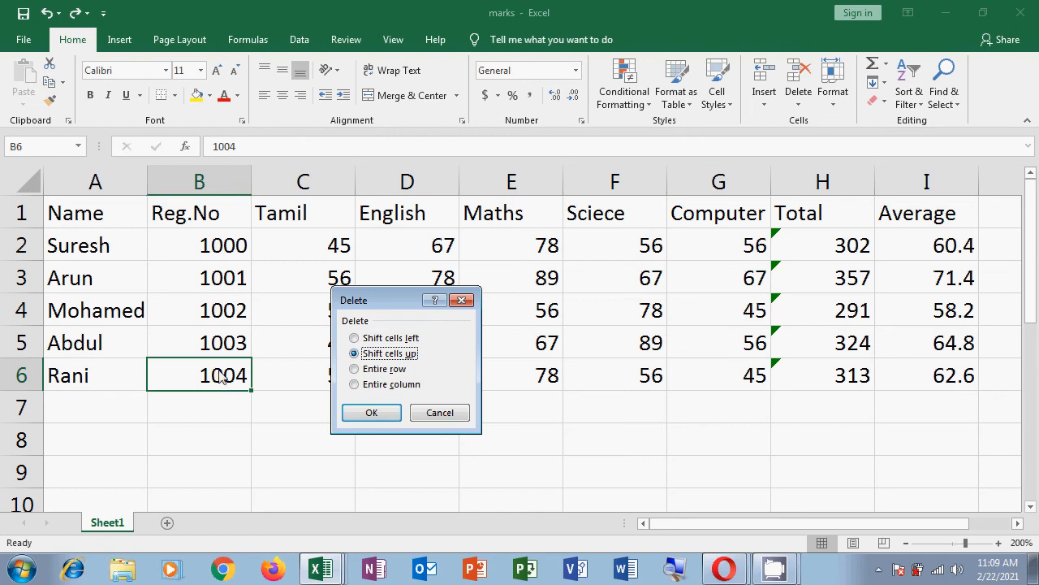
pyautogui.click(370, 413)
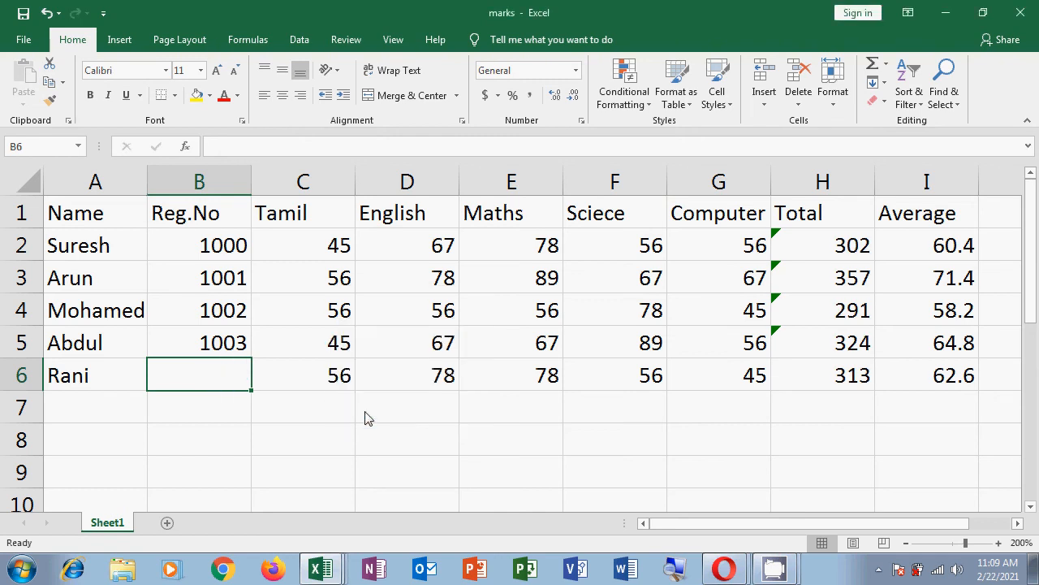
pyautogui.click(220, 411)
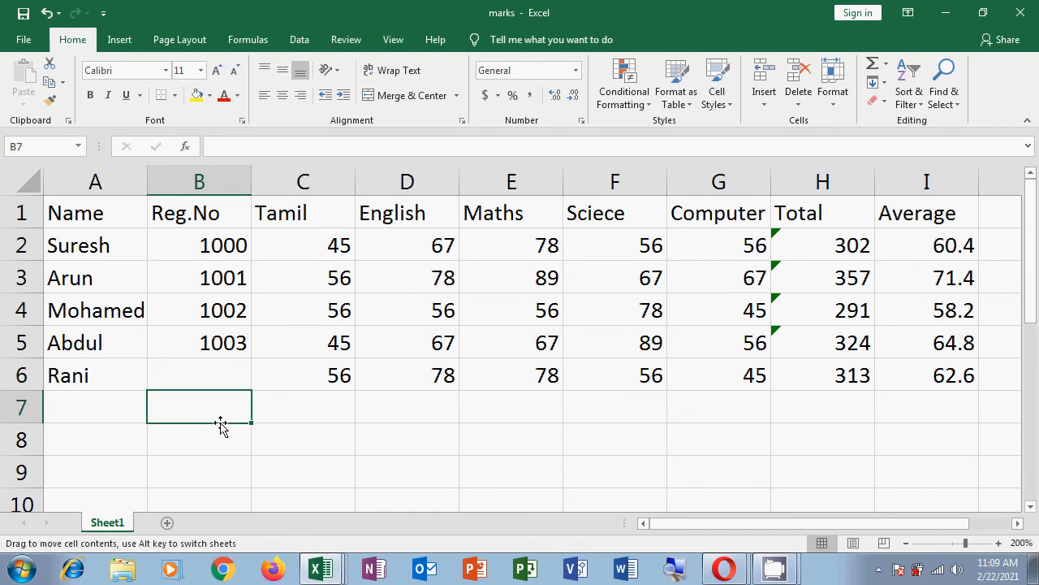
pyautogui.click(218, 374)
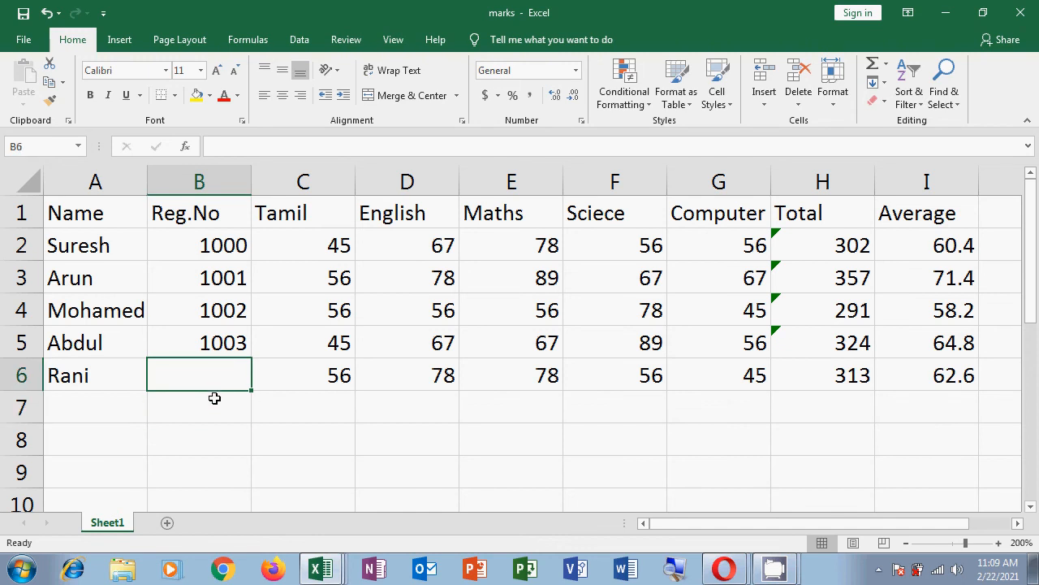
# - Enter 34 in cell B7, and undo both this entry and the deletion of cell B6
pyautogui.click(214, 407)
pyautogui.write('34')
pyautogui.press('Return')
pyautogui.click(227, 377)
pyautogui.hotkey('ctrl', 'z')
pyautogui.hotkey('ctrl', 'z')
# - Enter 1005 in cell B7, below the last registration number
pyautogui.click(228, 405)
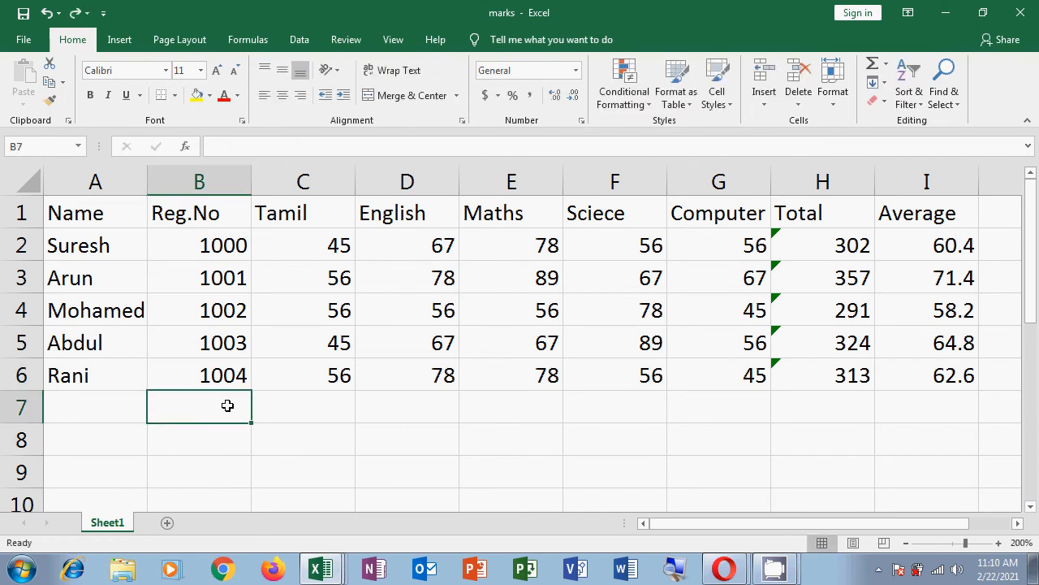
pyautogui.write('34')
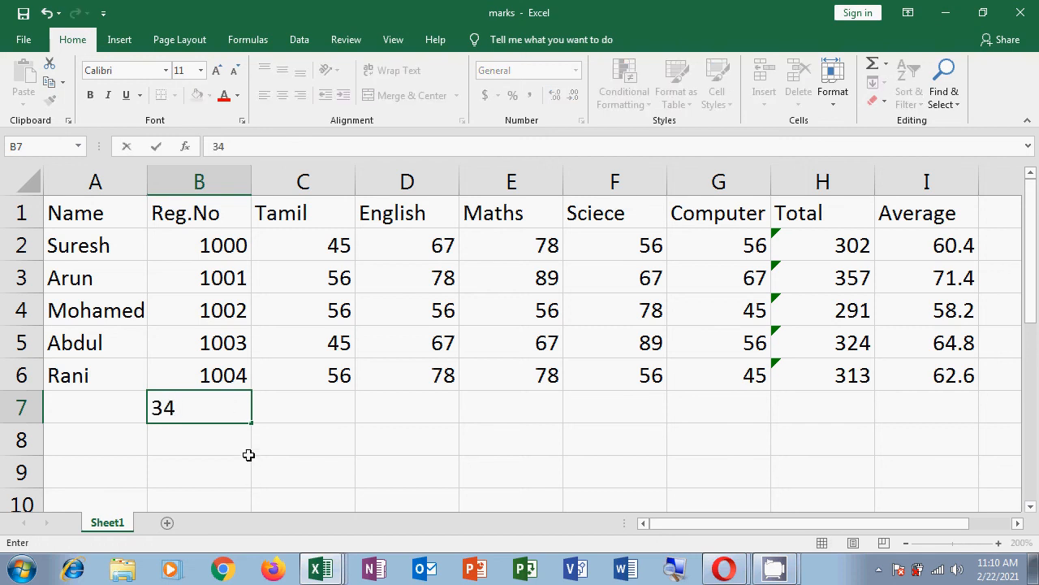
pyautogui.press('BackSpace')
pyautogui.press('BackSpace')
pyautogui.write('1005')
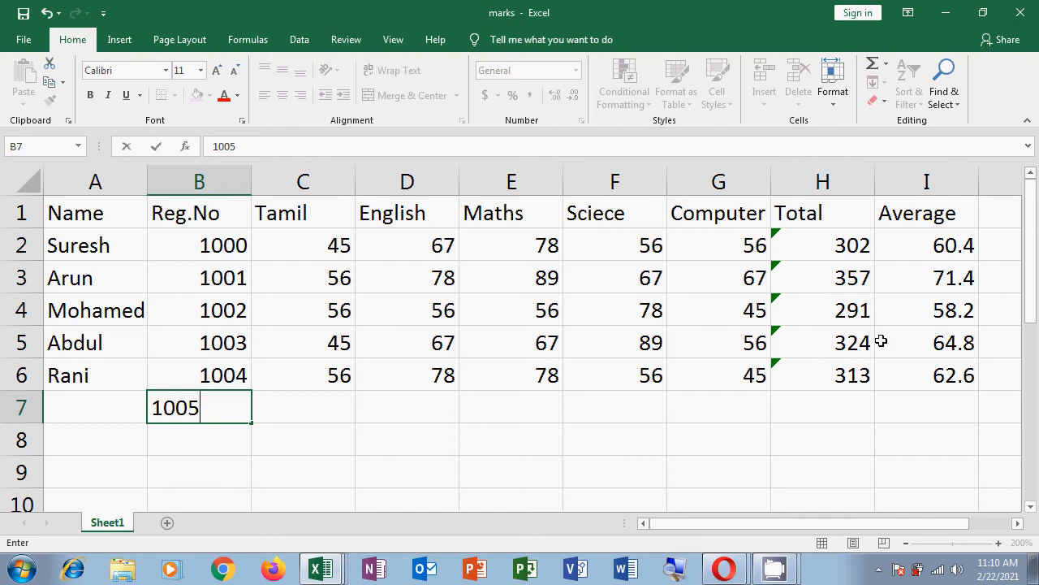
pyautogui.press('Return')
# - Delete cell B6 with Shift cells up so that the 1005 below moves into its place
pyautogui.click(214, 371)
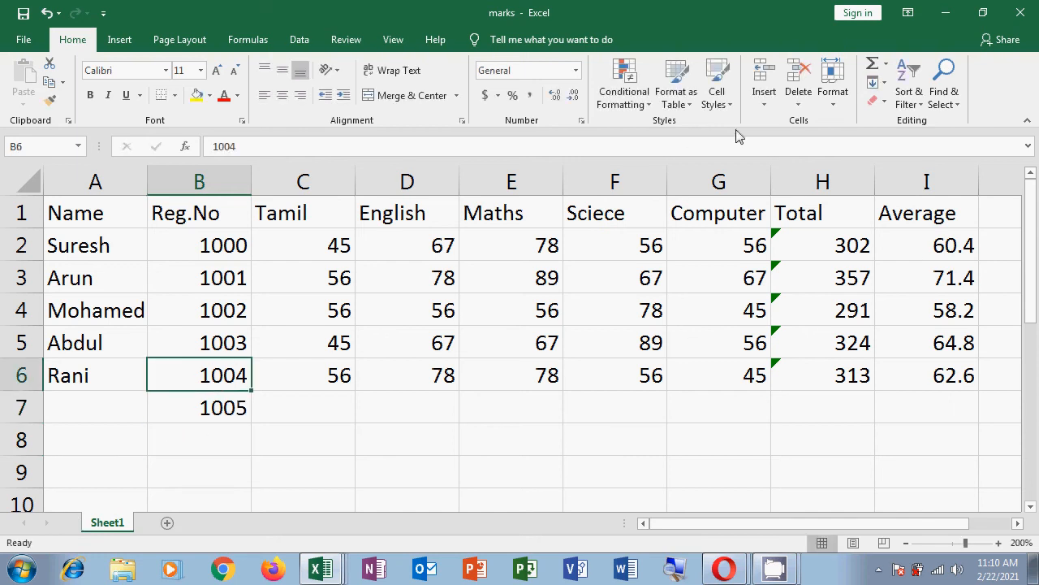
pyautogui.click(797, 102)
pyautogui.click(824, 124)
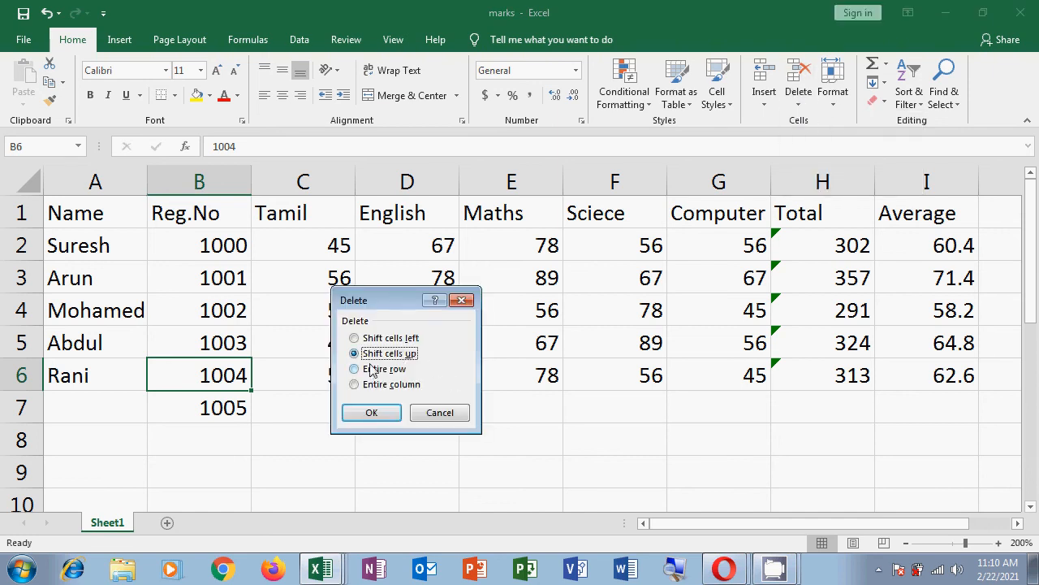
pyautogui.click(372, 421)
pyautogui.click(207, 418)
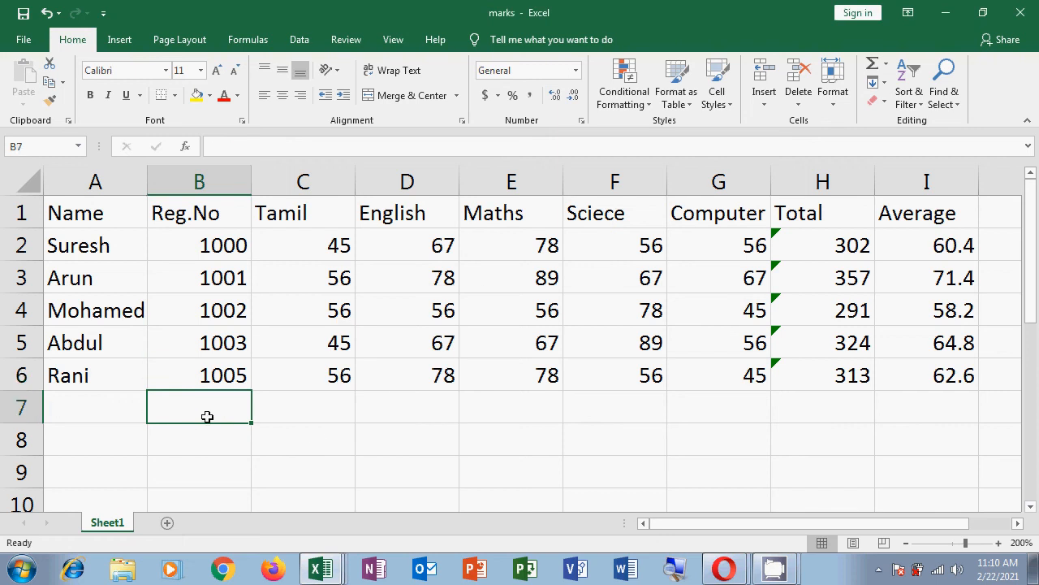
# - Clear the contents of cell B6, and undo the clearing, the shift-up deletion and the 1005 entry
pyautogui.click(222, 375)
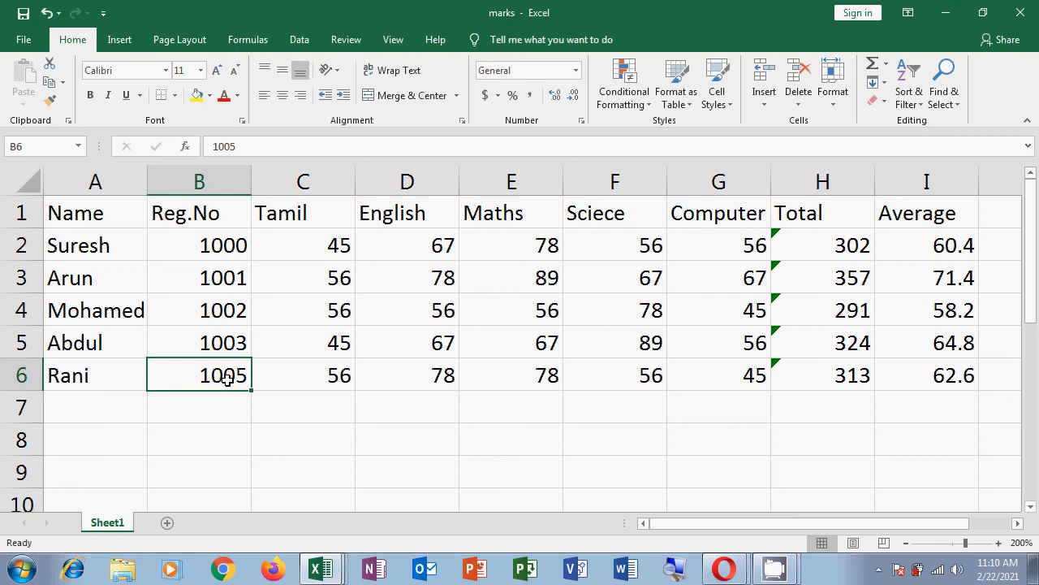
pyautogui.press('Delete')
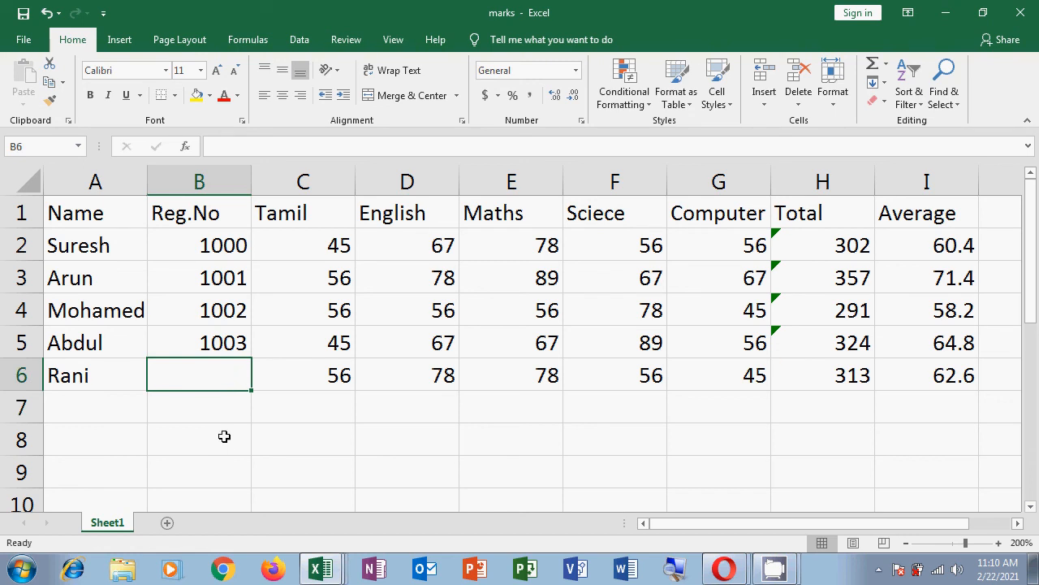
pyautogui.hotkey('ctrl', 'z')
pyautogui.hotkey('ctrl', 'z')
pyautogui.hotkey('ctrl', 'z')
pyautogui.click(180, 446)
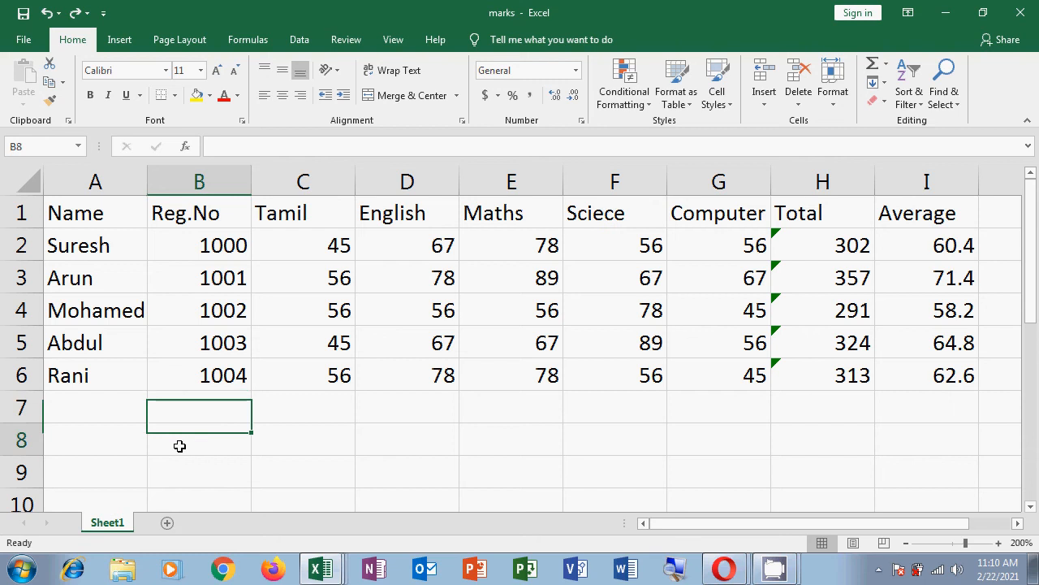
# - Clear the contents of the whole of row 6, and undo the clearing
pyautogui.click(73, 376)
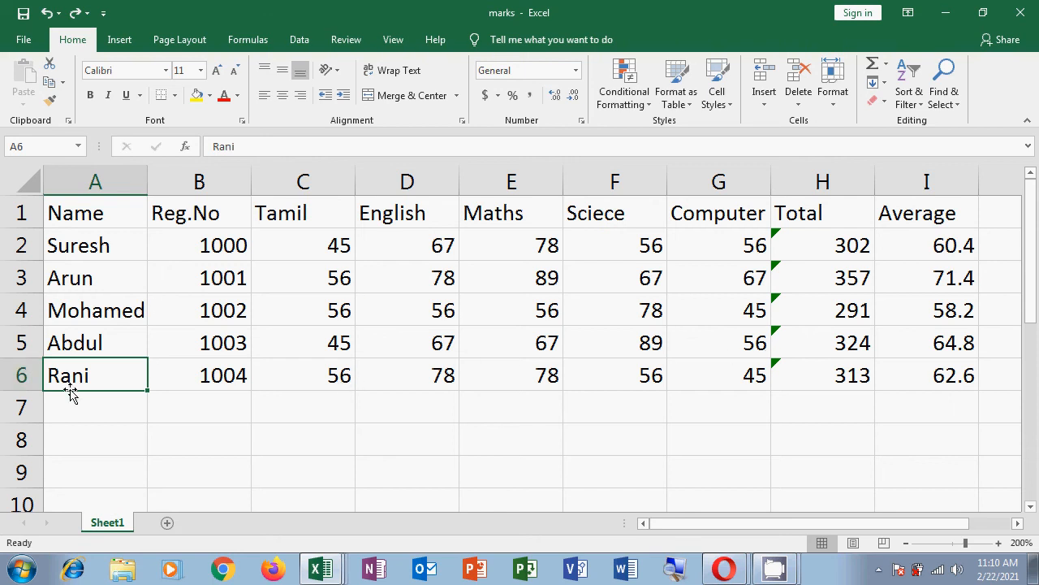
pyautogui.click(21, 376)
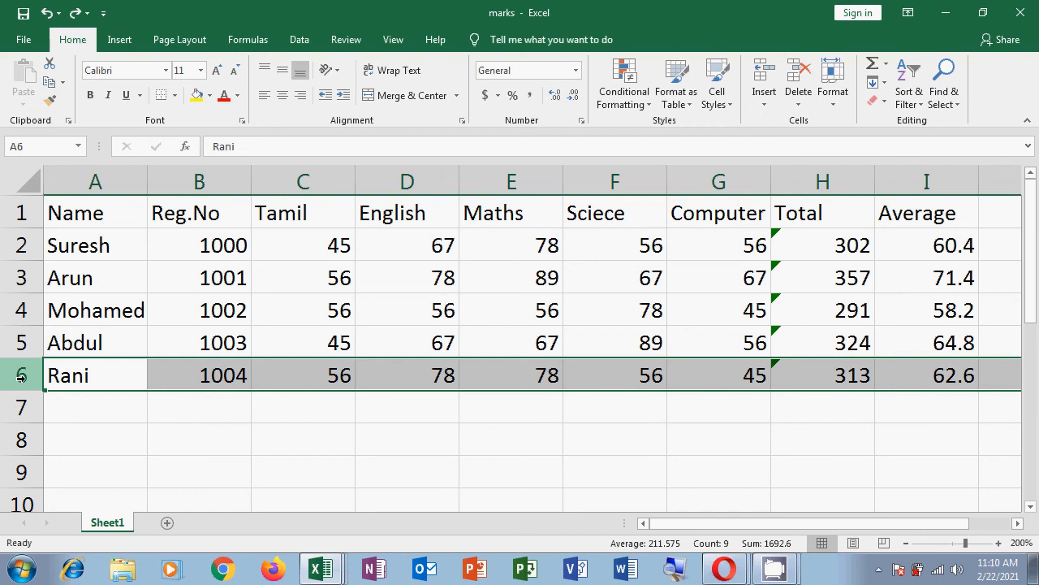
pyautogui.press('Delete')
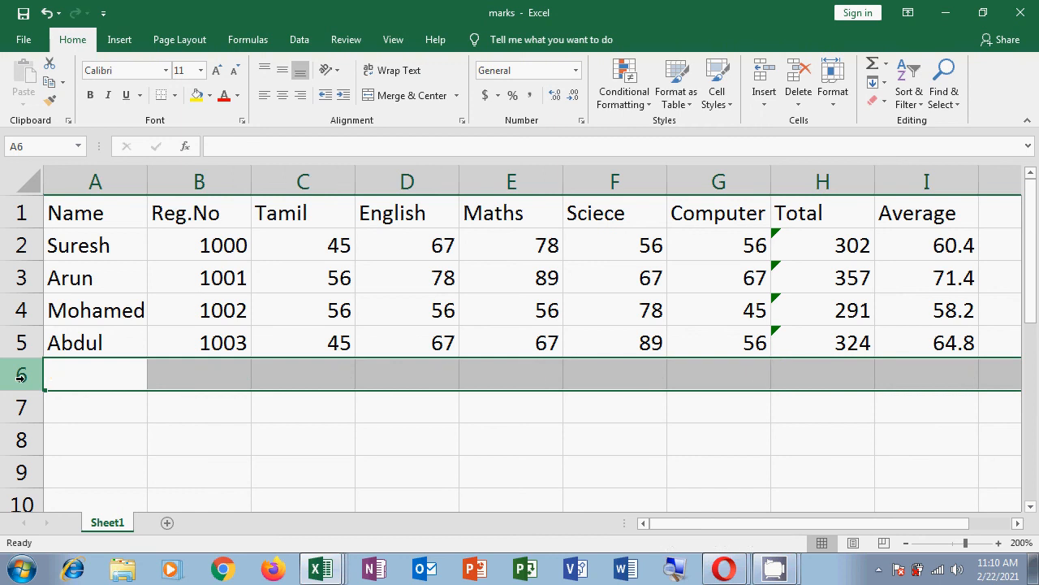
pyautogui.hotkey('ctrl', 'z')
pyautogui.click(104, 445)
pyautogui.click(99, 382)
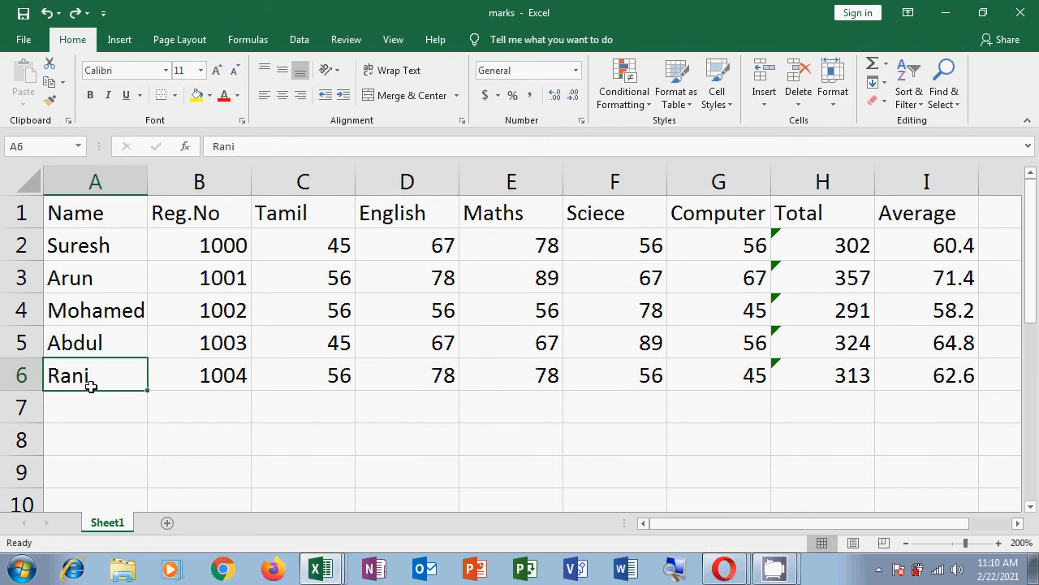
# - Delete sheet row 6 using cell A6 as the selection, and undo the row deletion
pyautogui.click(796, 102)
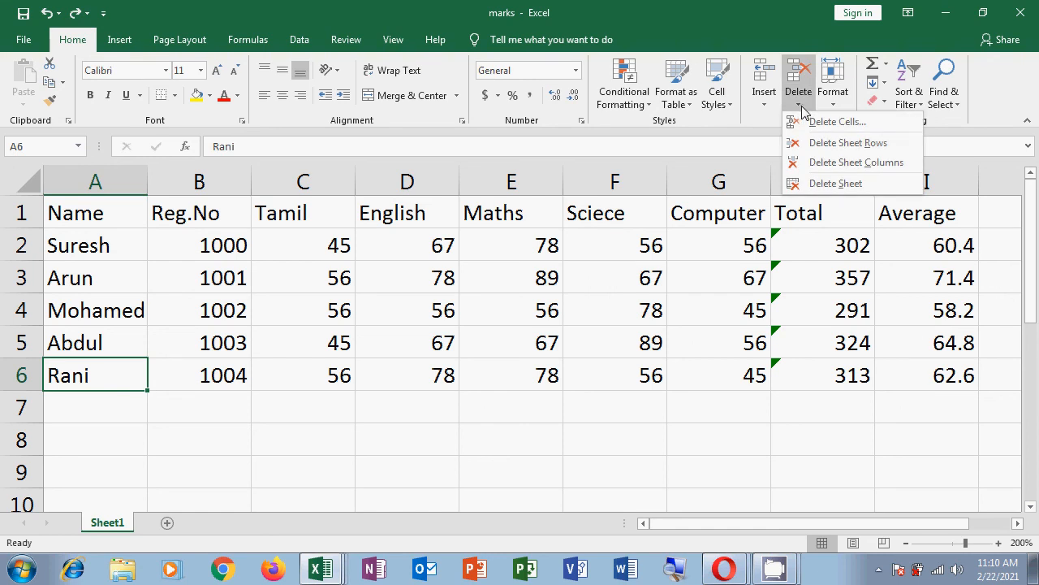
pyautogui.click(848, 143)
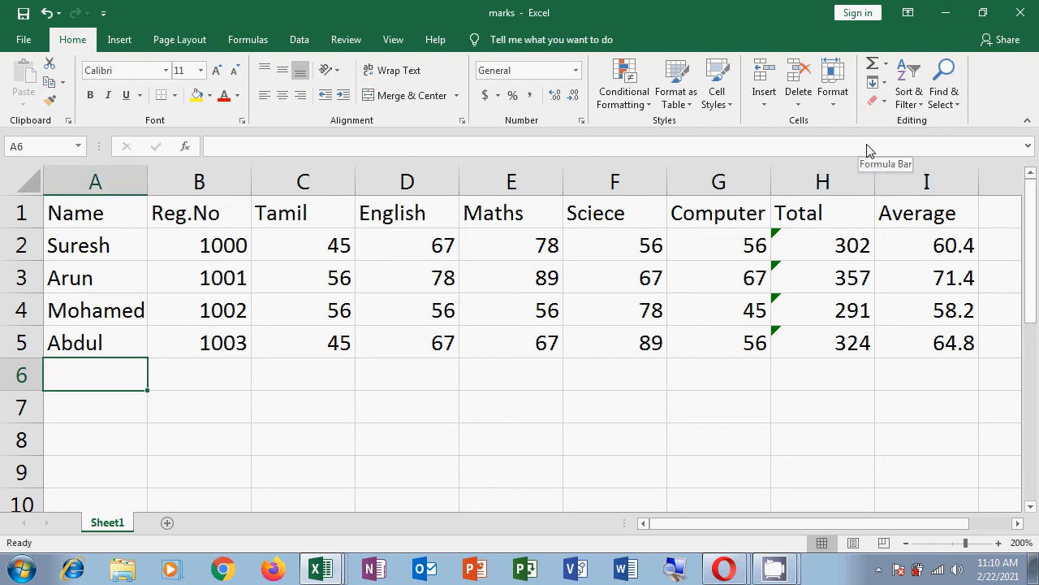
pyautogui.hotkey('ctrl', 'z')
pyautogui.click(284, 445)
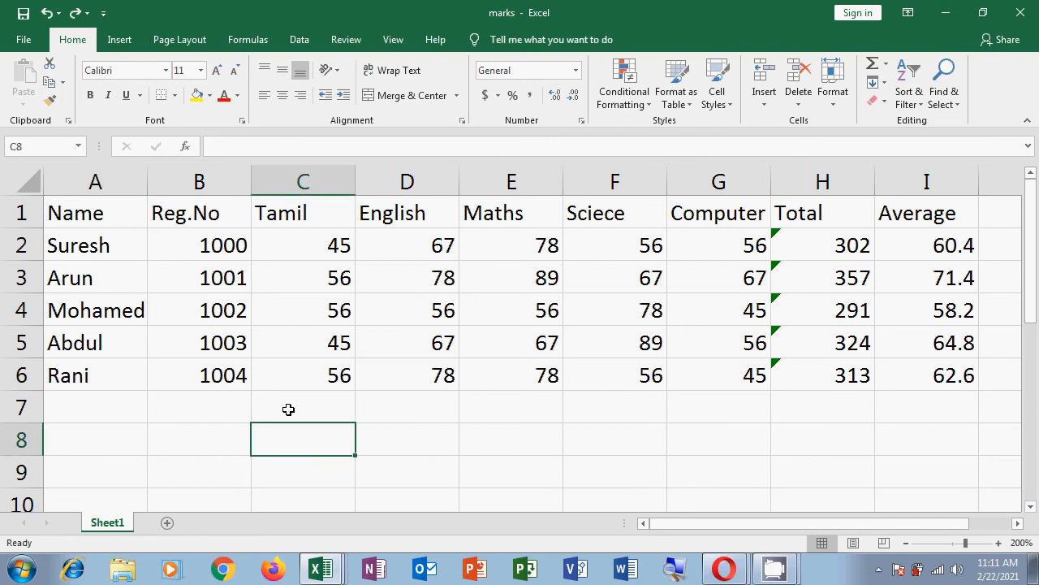
# - Clear the contents of the entire Tamil column, column C
pyautogui.click(323, 217)
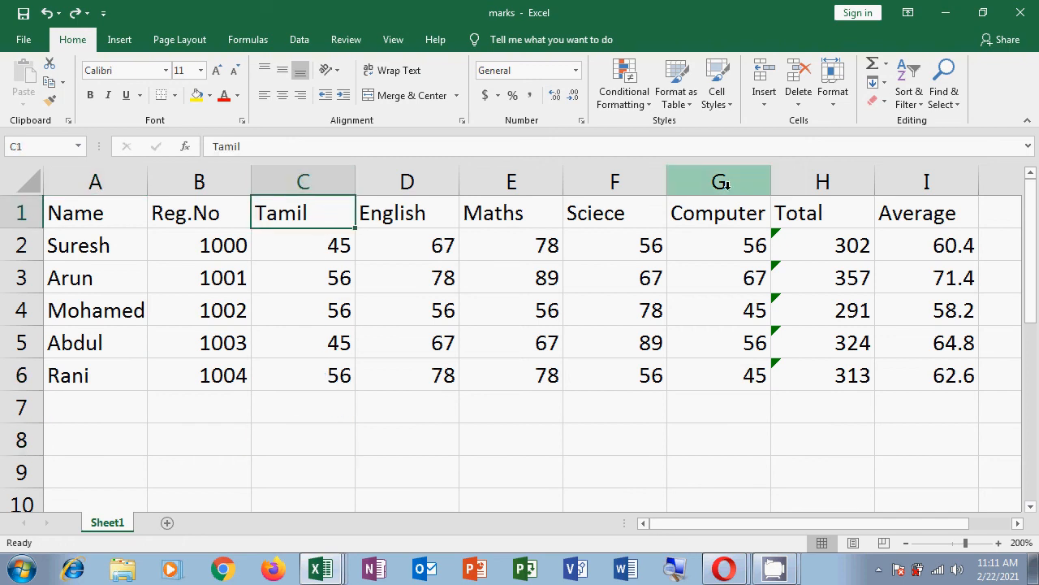
pyautogui.click(320, 185)
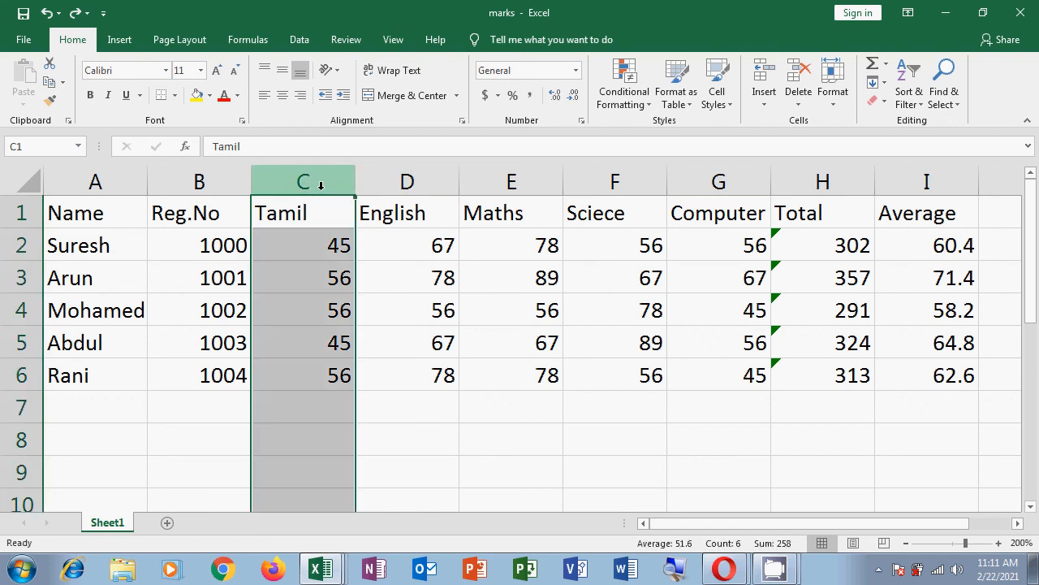
pyautogui.press('Delete')
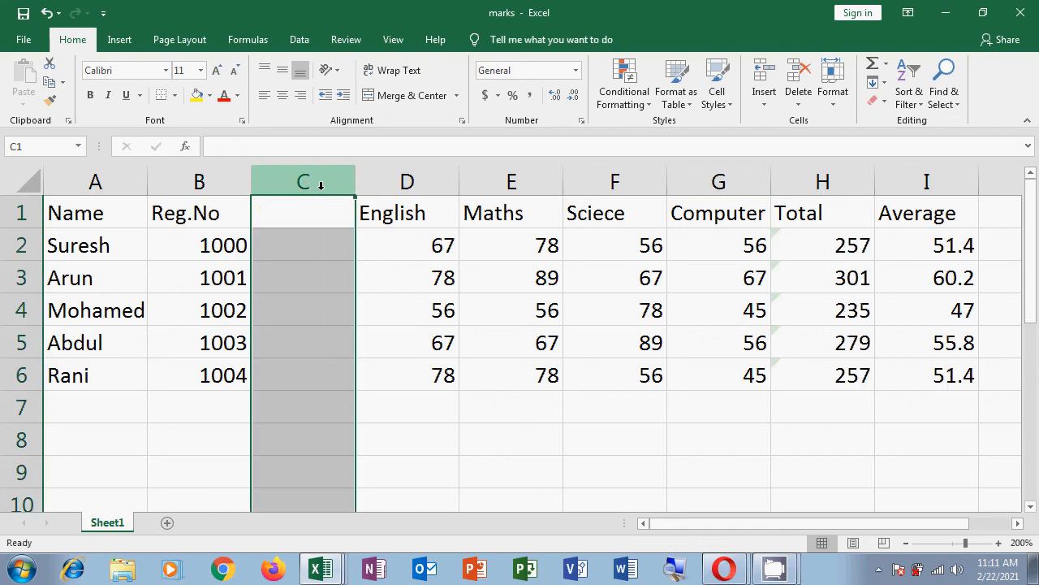
# - Undo the clearing of the Tamil column, then delete column C as a sheet column and undo that deletion
pyautogui.hotkey('ctrl', 'z')
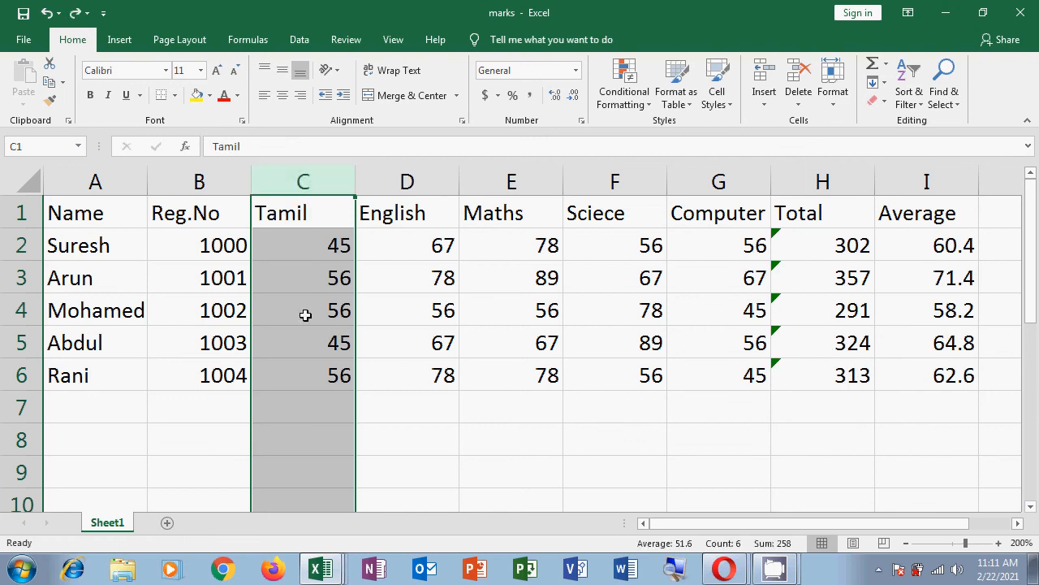
pyautogui.click(803, 105)
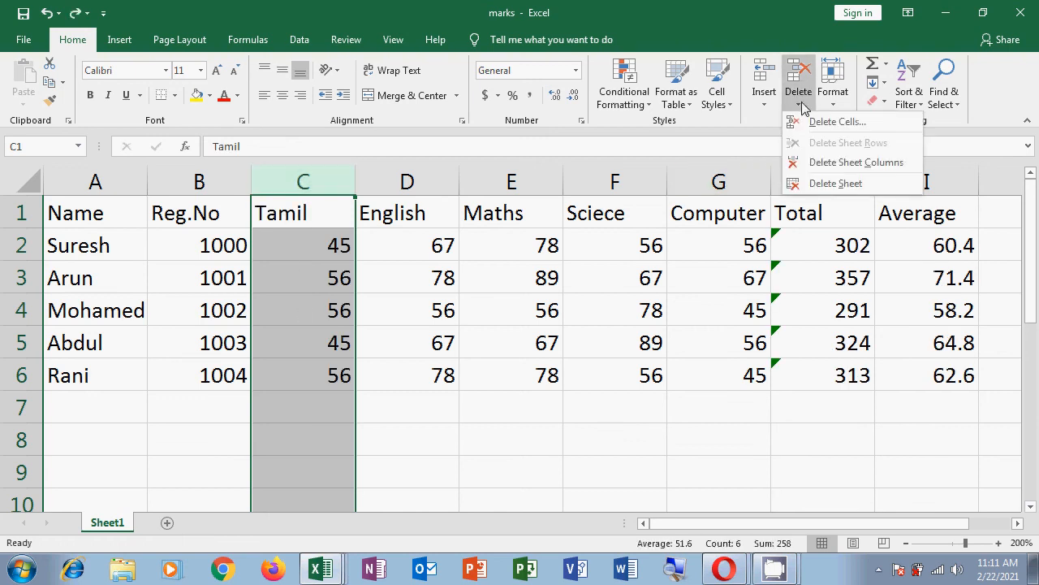
pyautogui.click(853, 163)
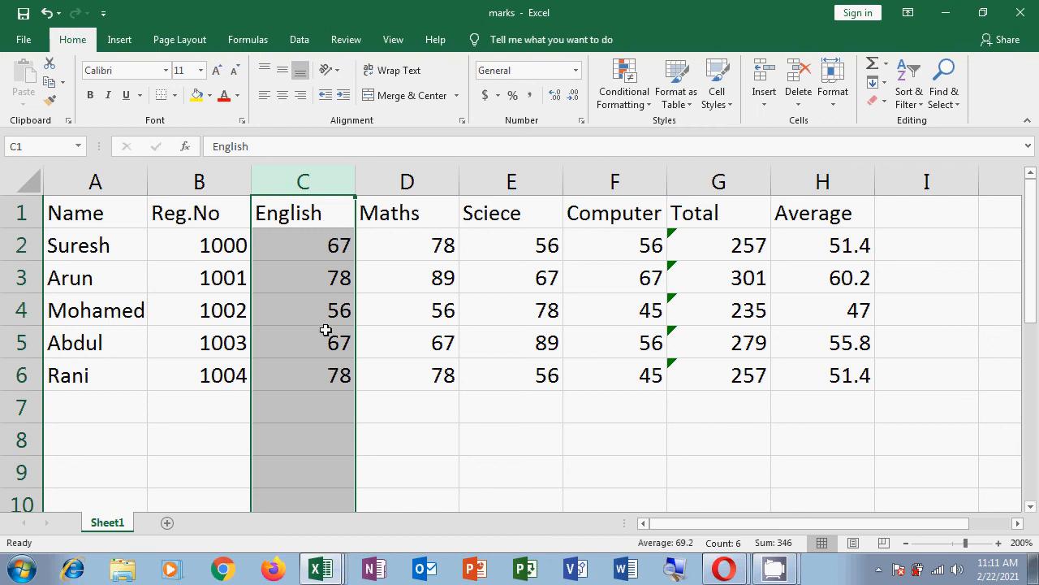
pyautogui.hotkey('ctrl', 'z')
pyautogui.click(385, 444)
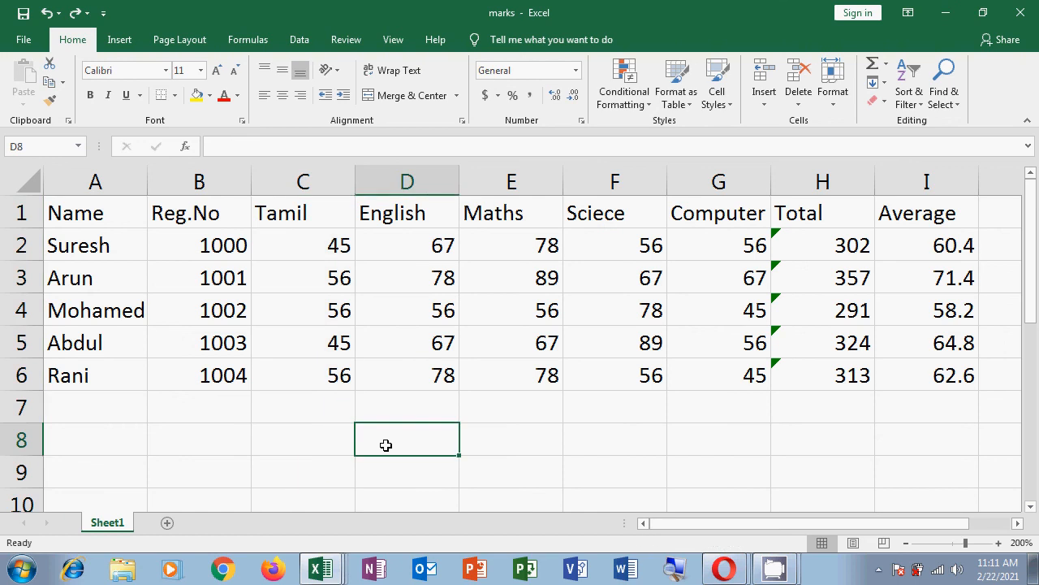
# - Insert a new blank worksheet in front of Sheet1, and switch back to Sheet1
pyautogui.click(796, 108)
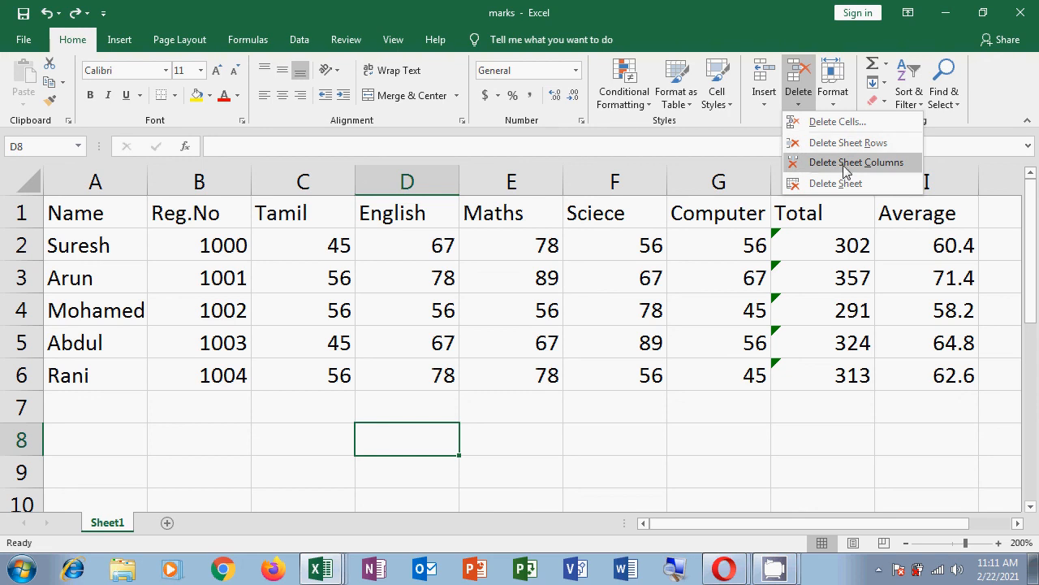
pyautogui.click(456, 459)
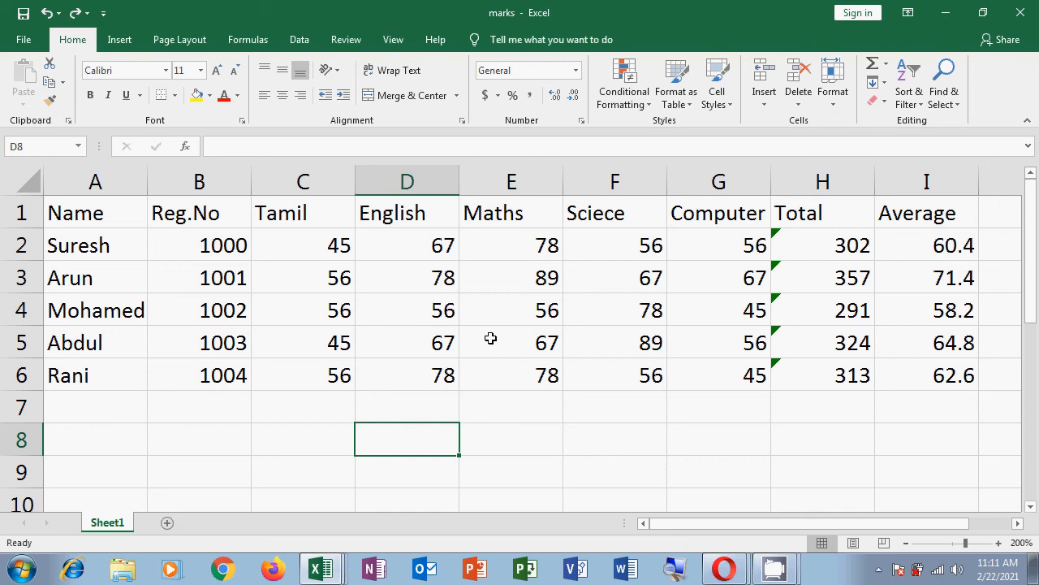
pyautogui.click(764, 110)
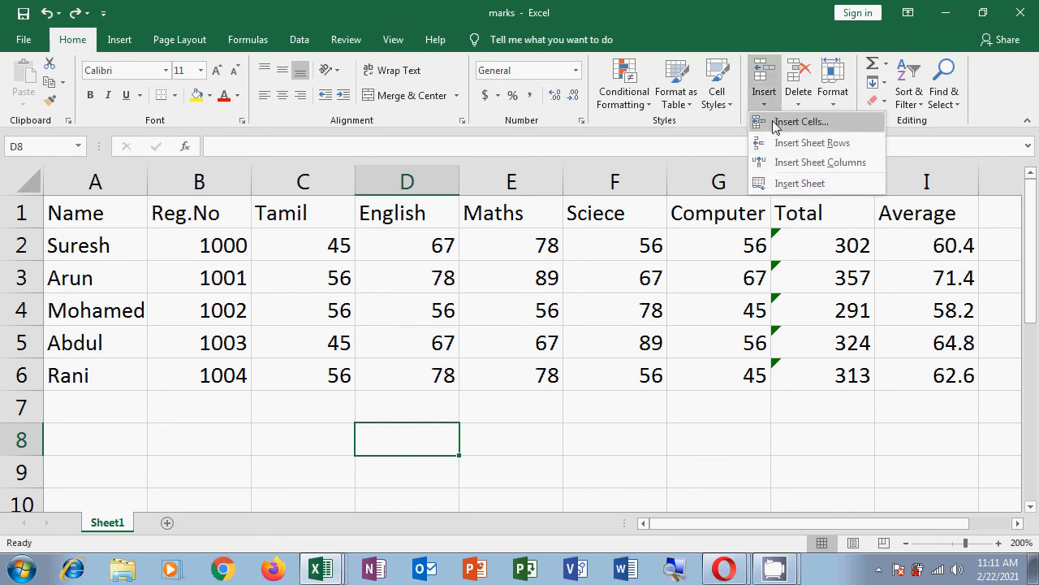
pyautogui.click(803, 185)
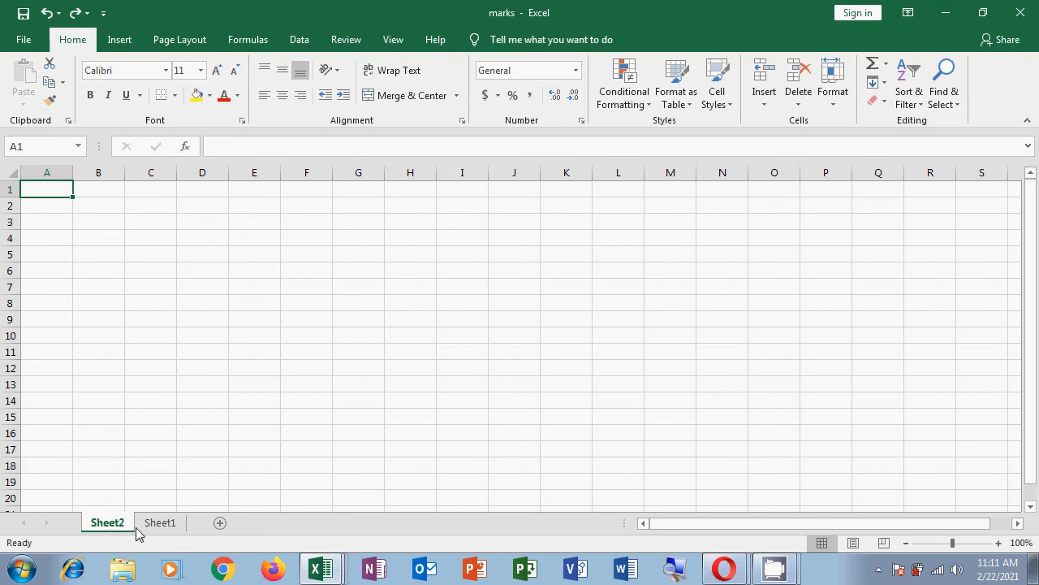
pyautogui.click(163, 528)
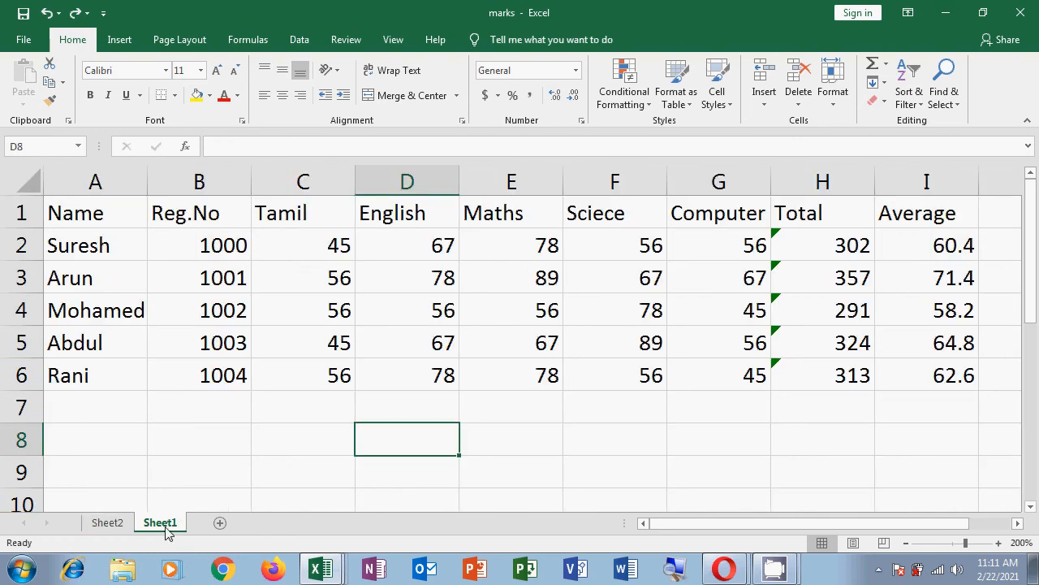
# - Delete the blank worksheet Sheet2 from the workbook
pyautogui.click(118, 525)
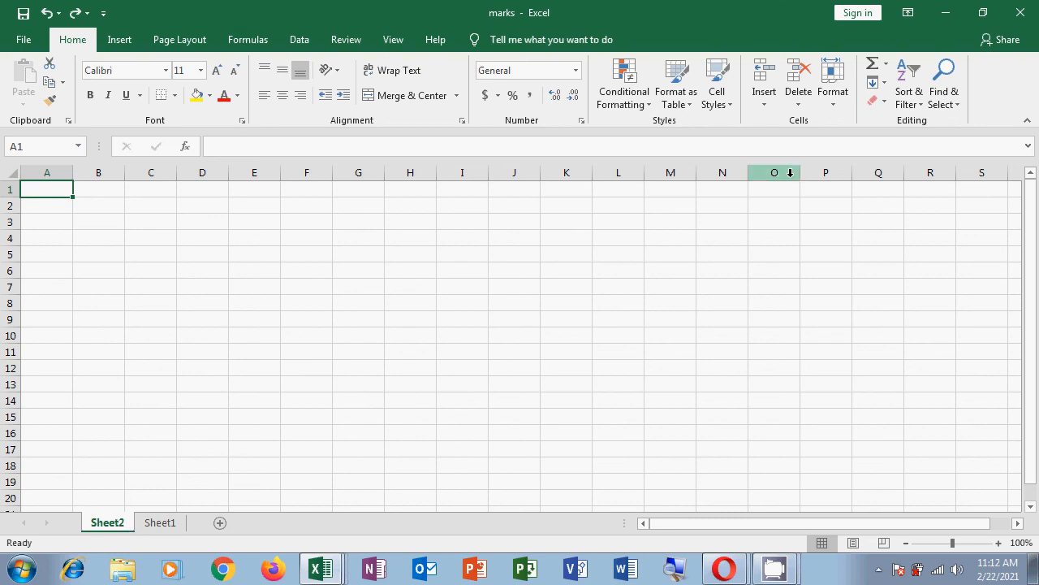
pyautogui.click(798, 102)
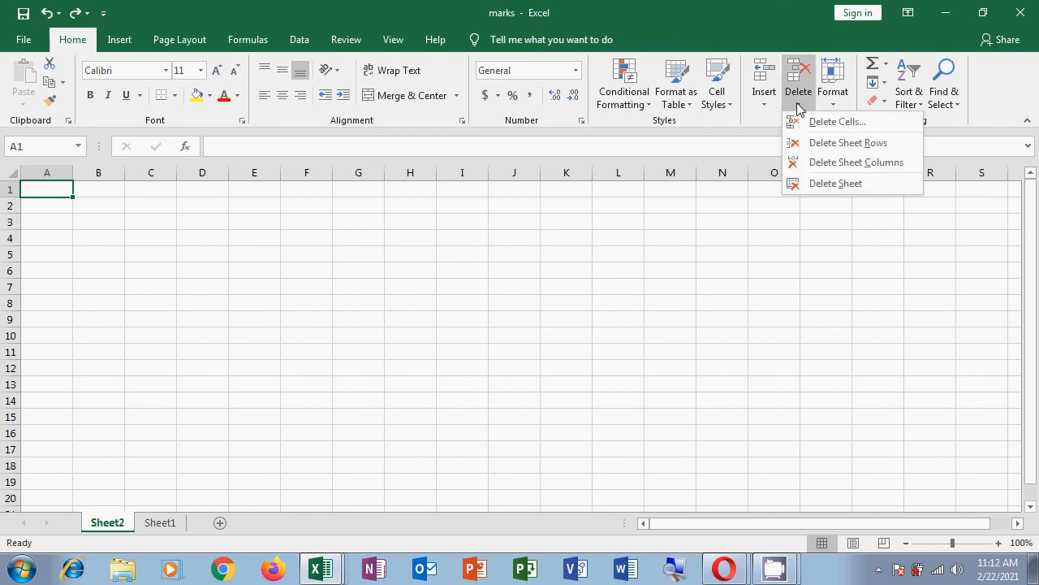
pyautogui.click(836, 184)
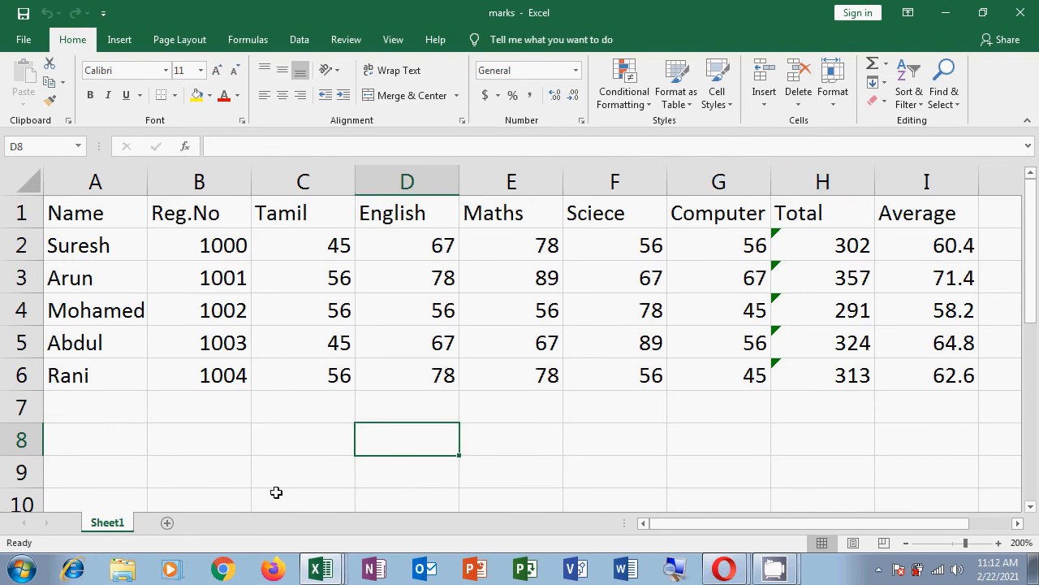
# - Add two blank worksheets after Sheet1, and delete both of them
pyautogui.click(169, 526)
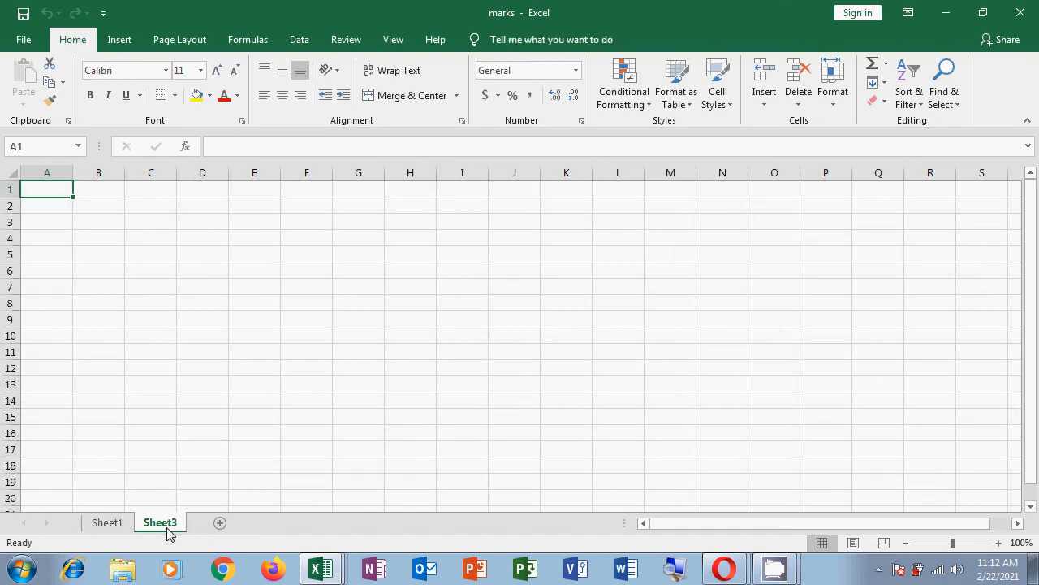
pyautogui.click(220, 524)
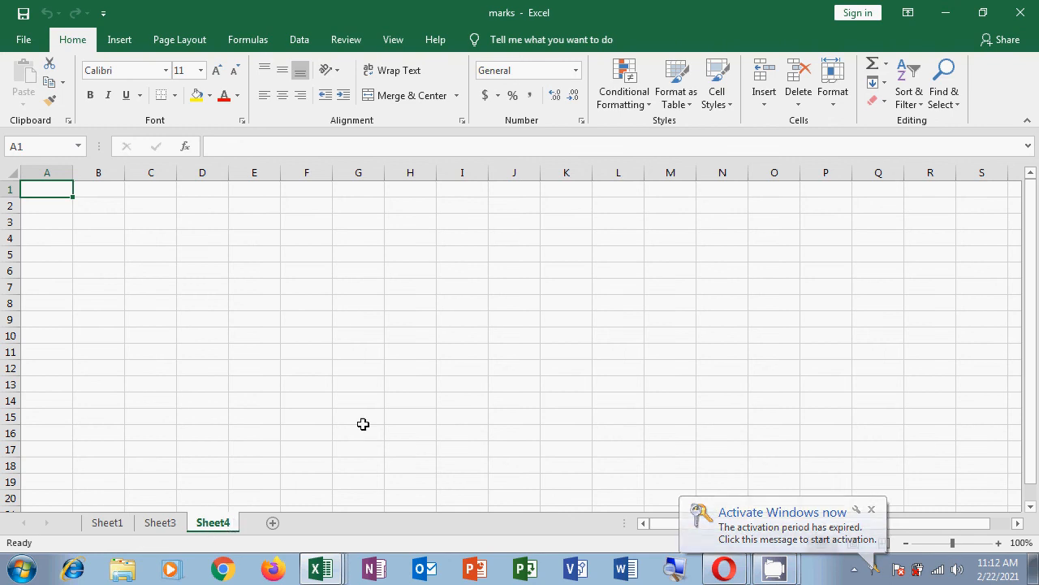
pyautogui.click(797, 104)
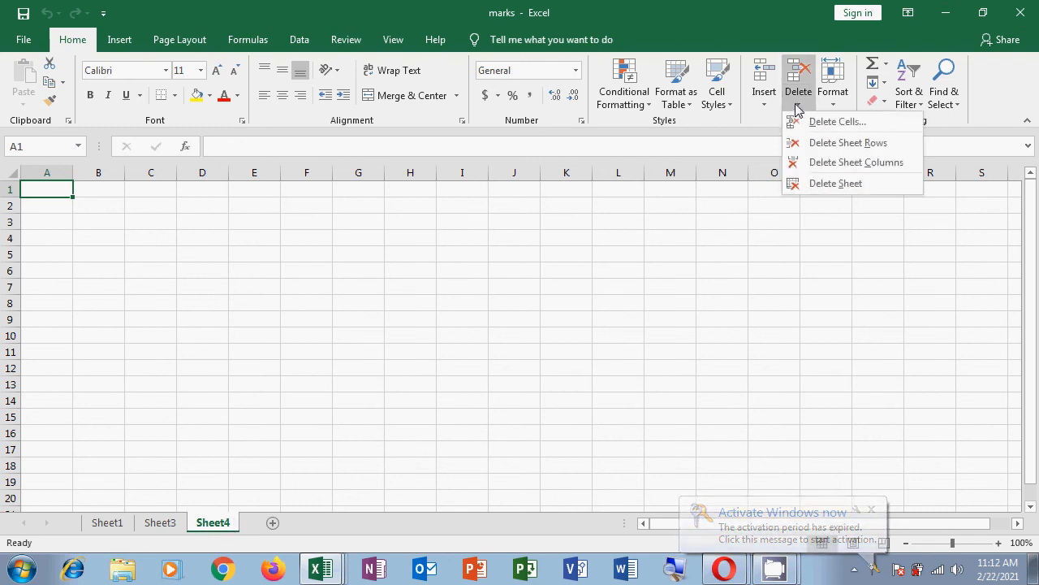
pyautogui.click(836, 184)
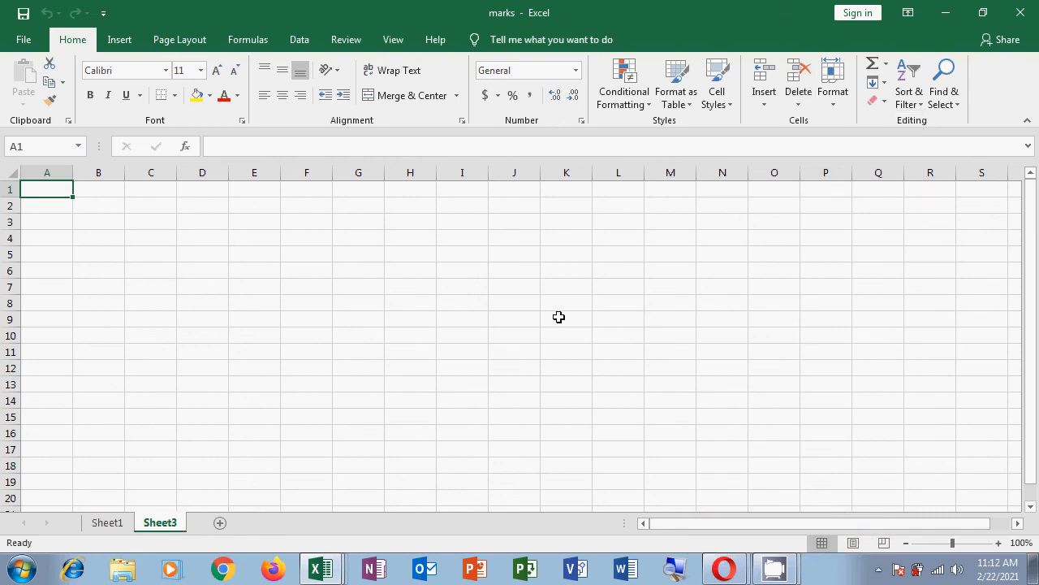
pyautogui.click(799, 111)
pyautogui.click(835, 184)
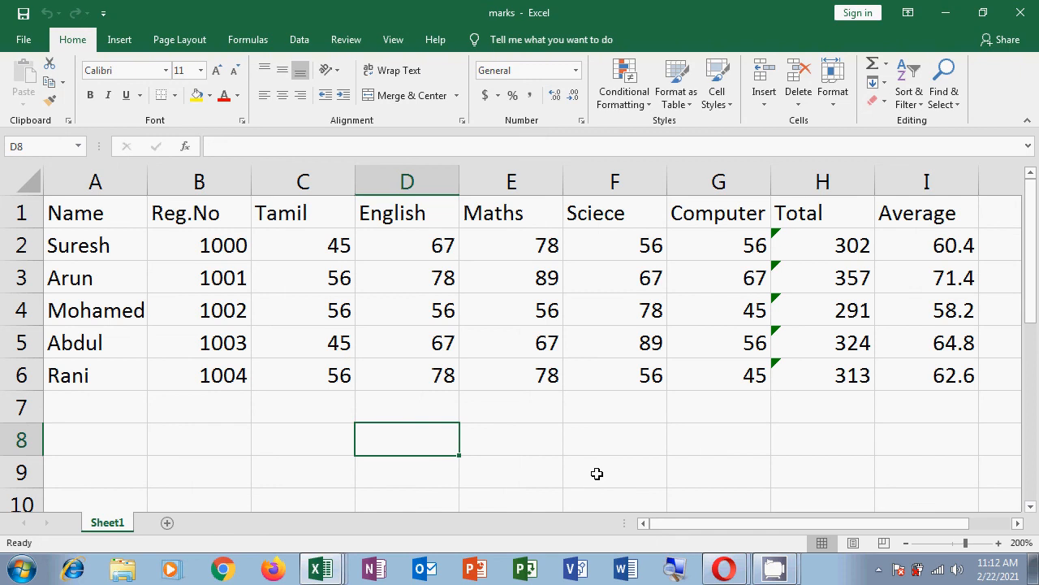
pyautogui.click(800, 110)
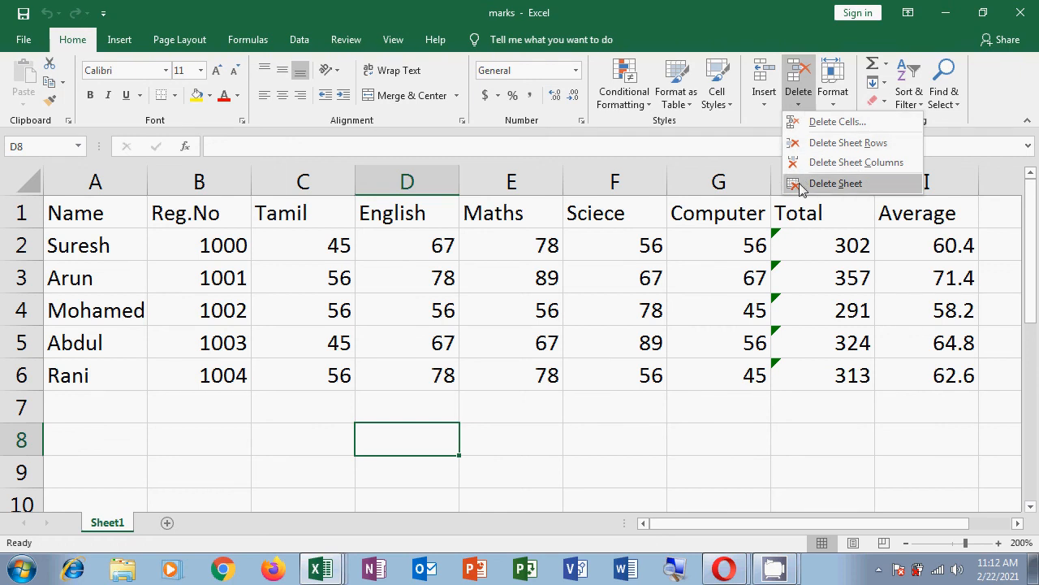
pyautogui.click(501, 445)
pyautogui.click(501, 445)
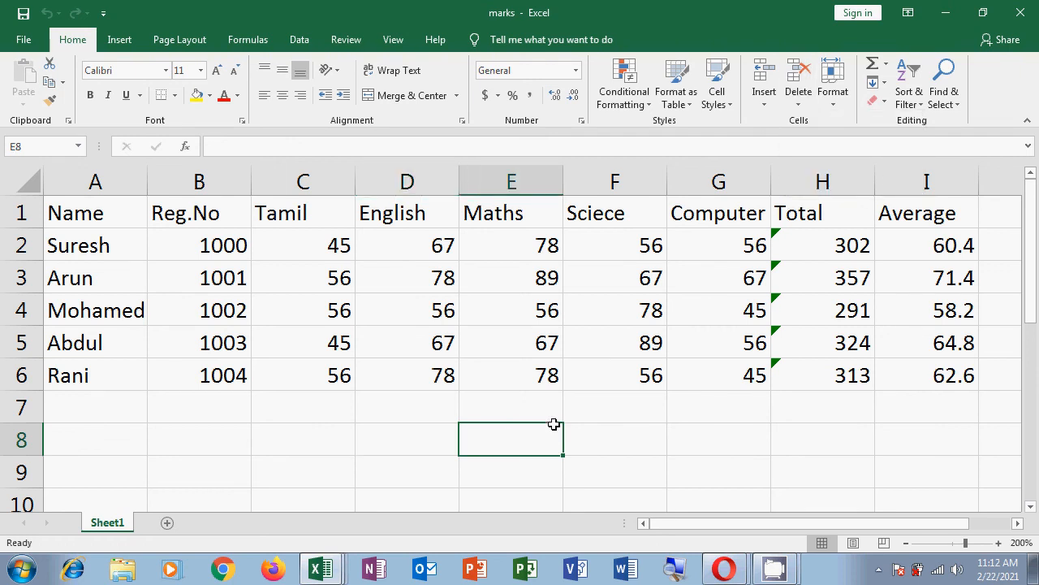